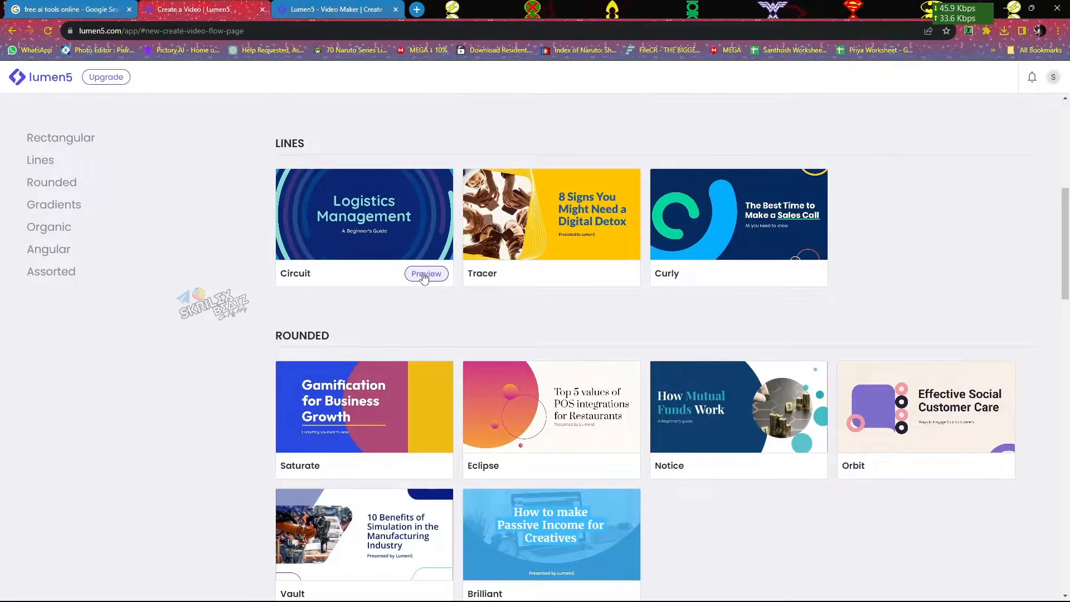
- Preview the Circuit and Magnifique video templates, closing each preview without using the template
click(402, 386)
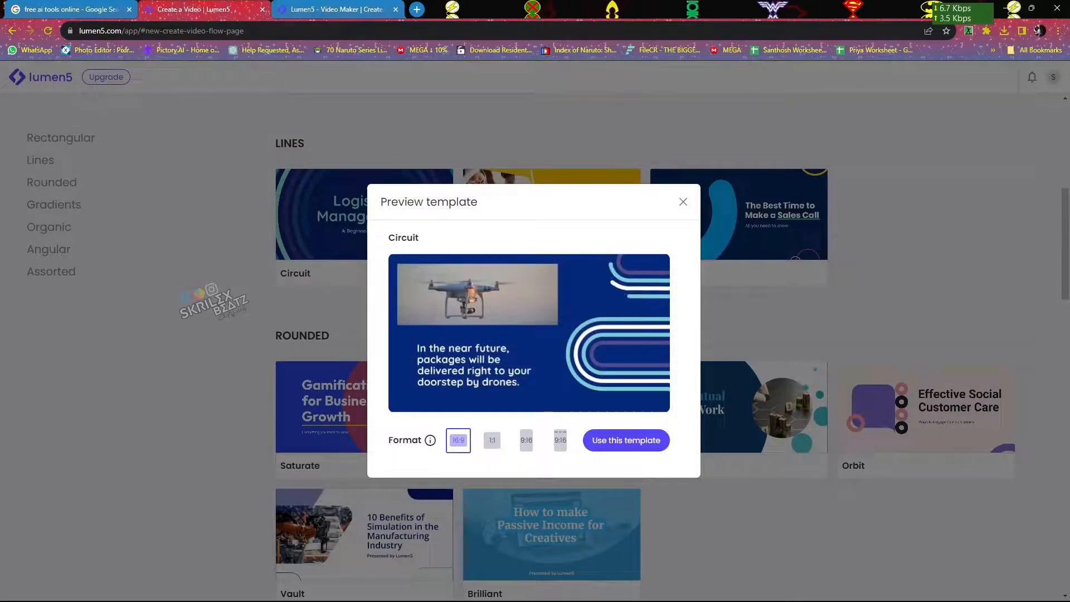
click(683, 203)
scroll(535, 295, up, 6)
scroll(460, 318, down, 2)
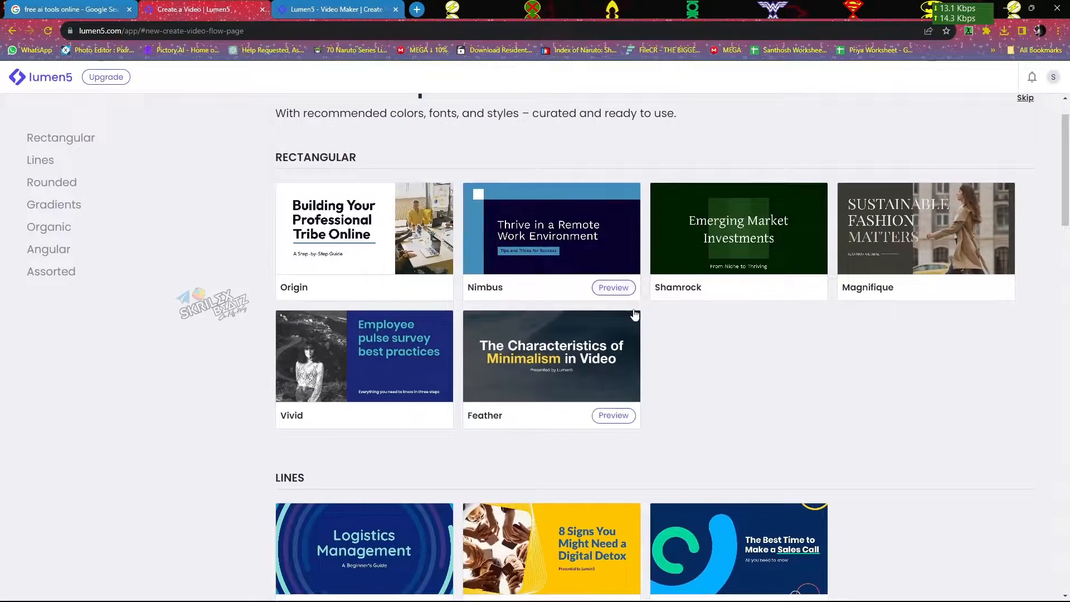
scroll(676, 296, down, 2)
scroll(892, 251, up, 1)
click(988, 232)
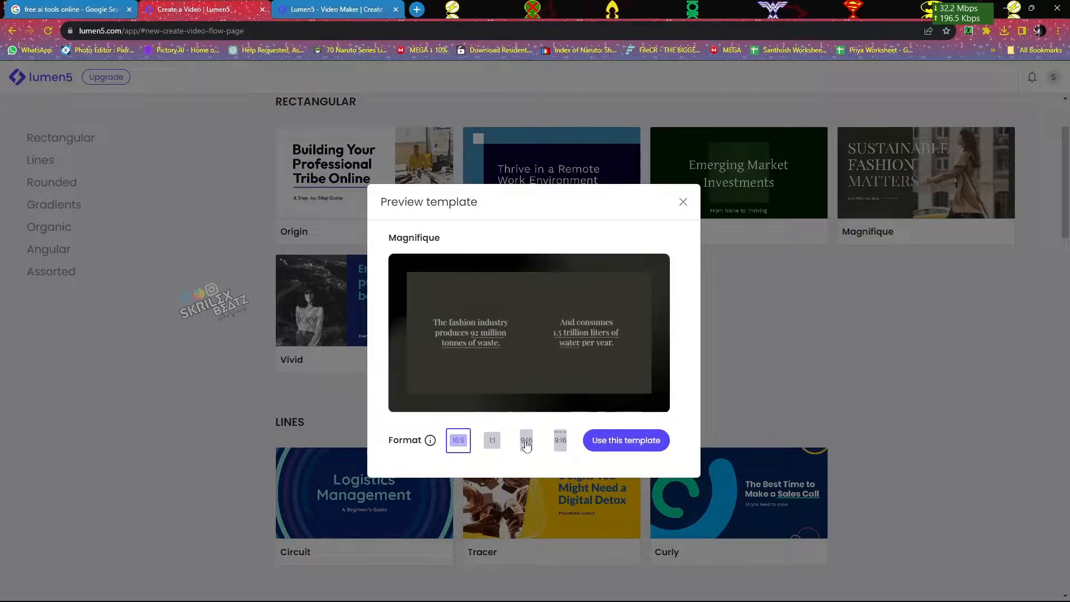
click(682, 203)
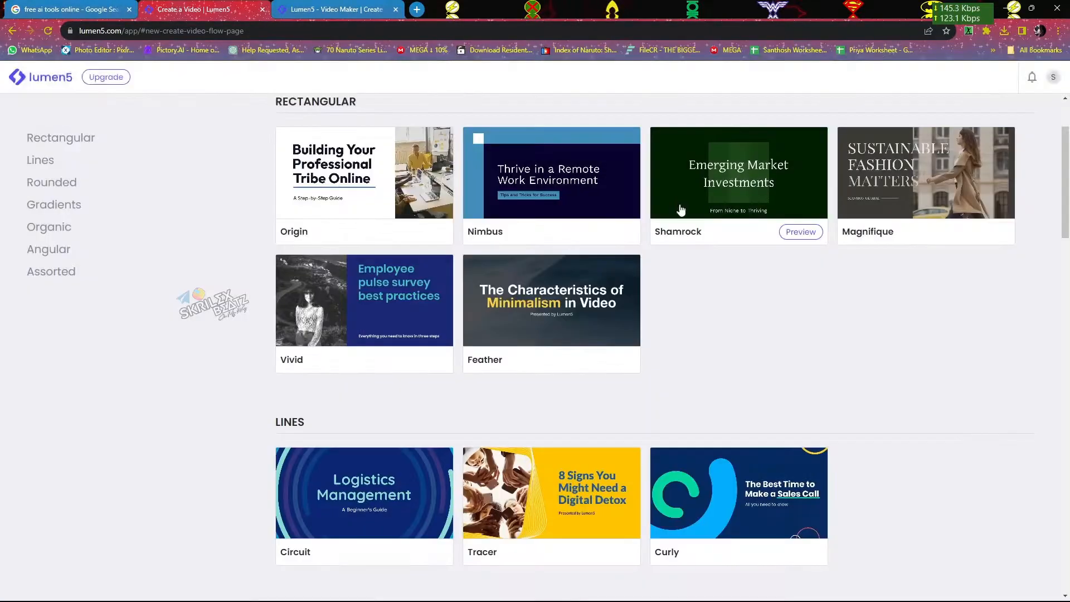
- Start a new Text on media video and search the web for independence day in a new browser tab
click(1022, 153)
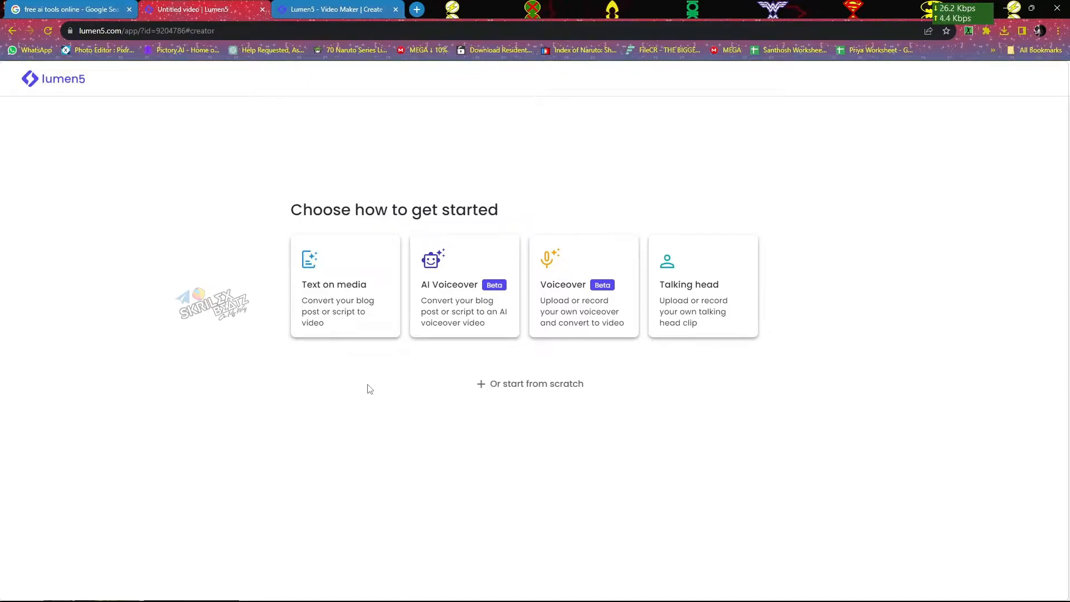
click(346, 313)
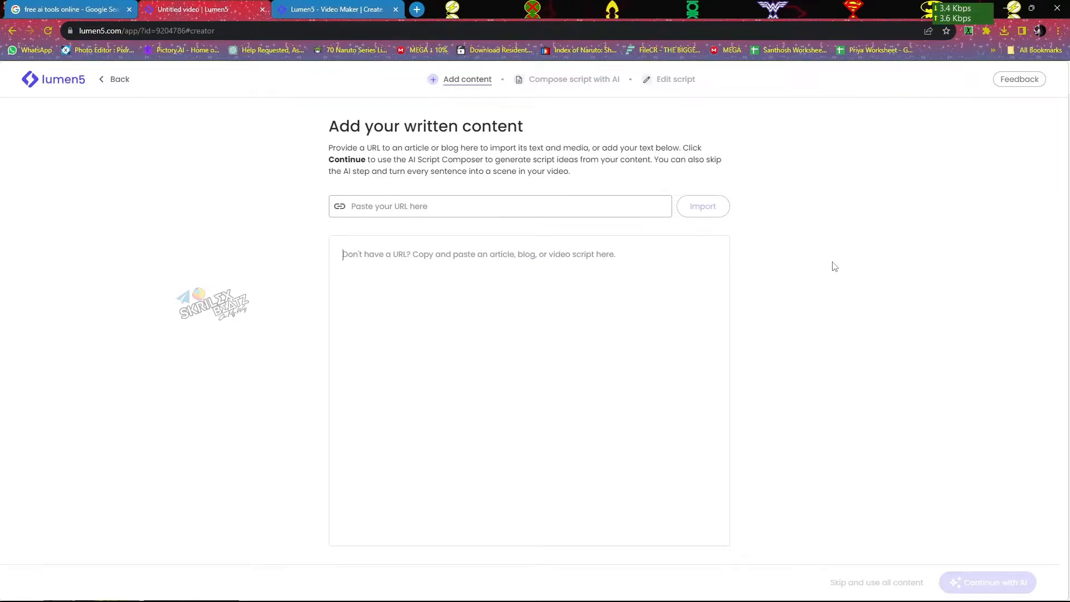
click(417, 9)
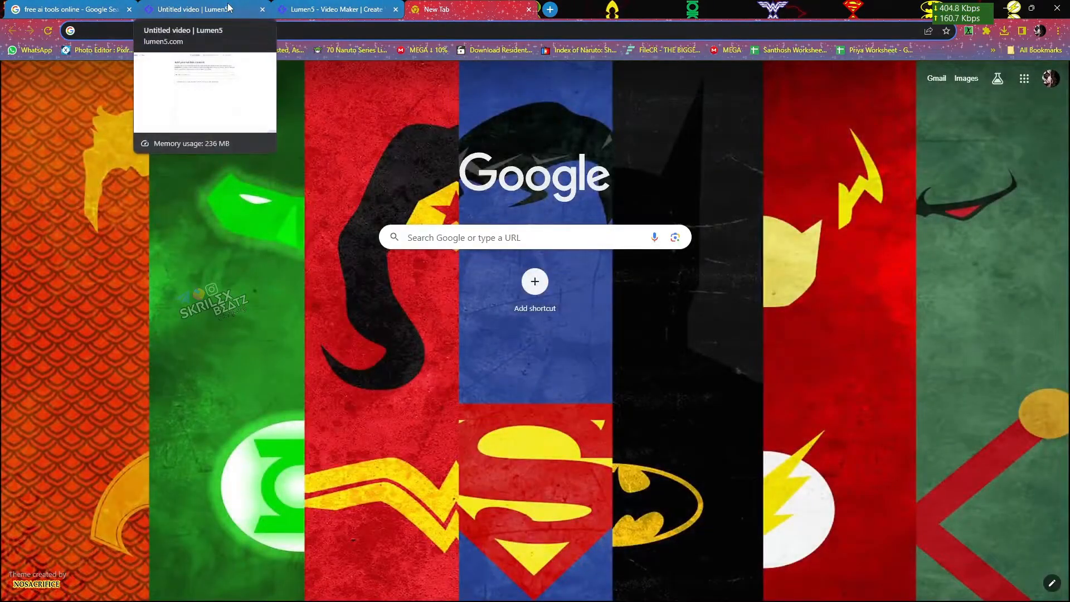
click(228, 8)
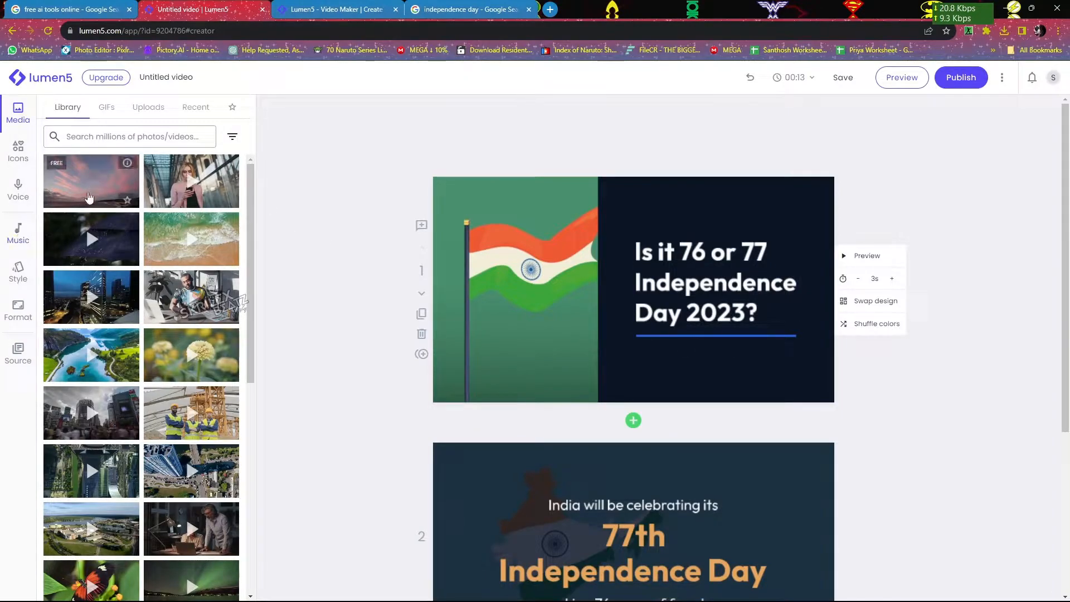
- Play the previews of the Independence Day video's scenes 1 and 2
click(868, 255)
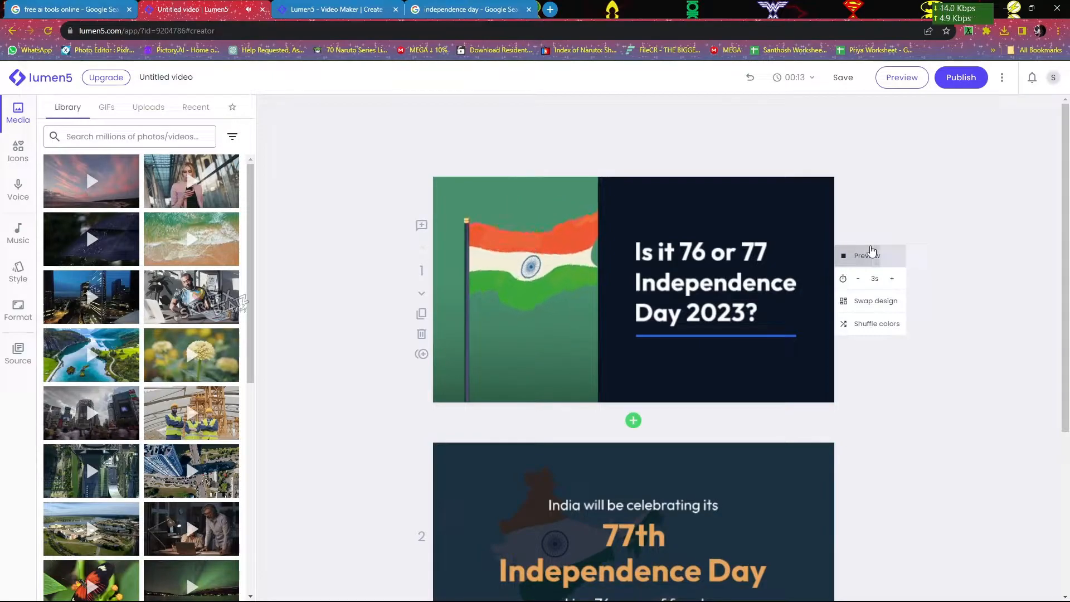
scroll(873, 251, down, 3)
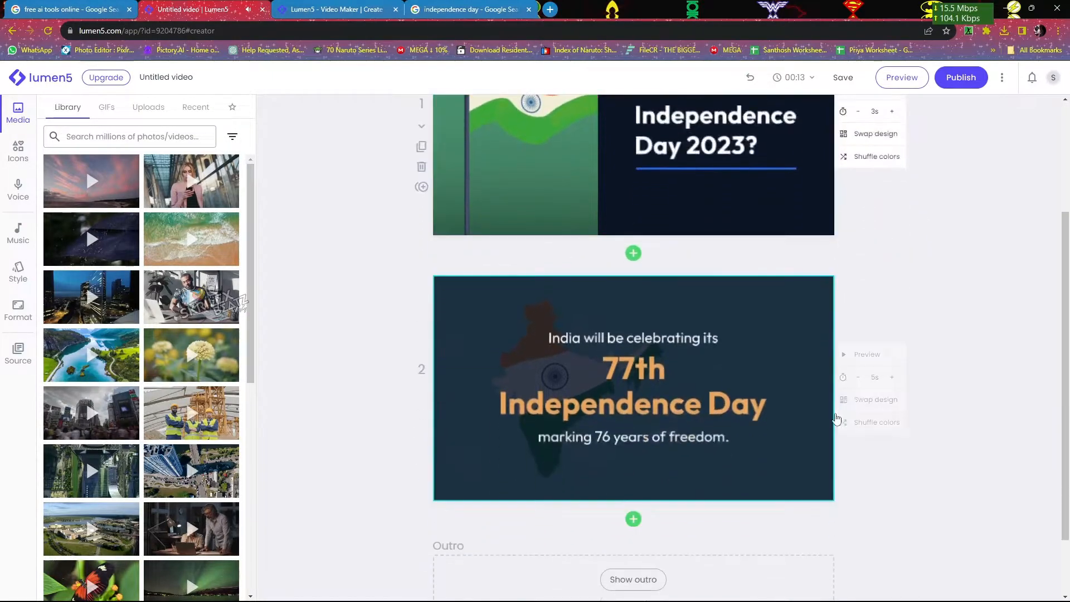
click(845, 356)
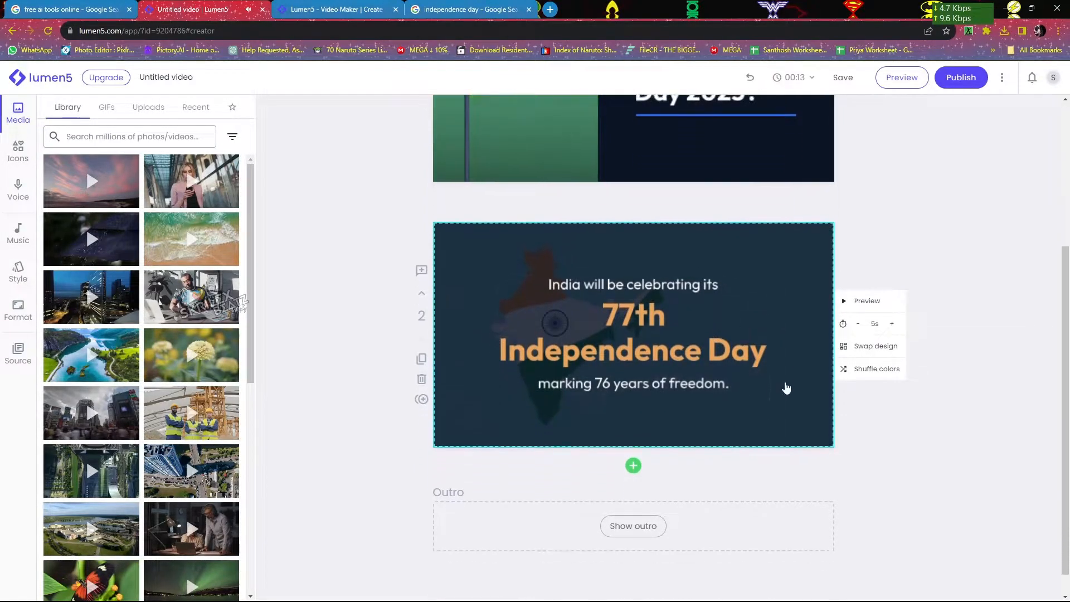
scroll(916, 409, up, 5)
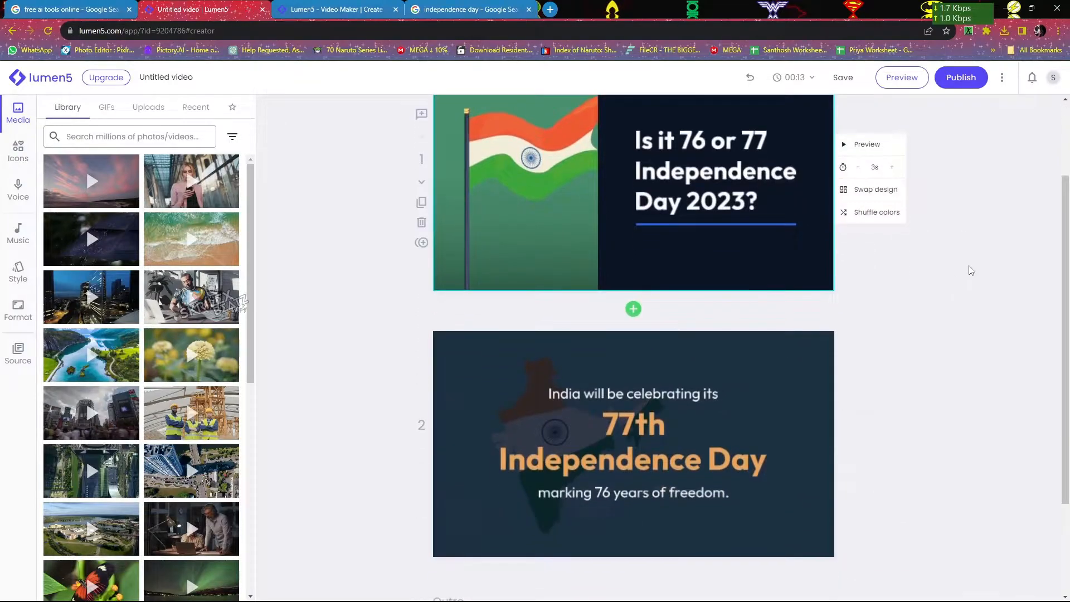
- Publish the two-scene Independence Day video and download it as an MP4 file
click(981, 79)
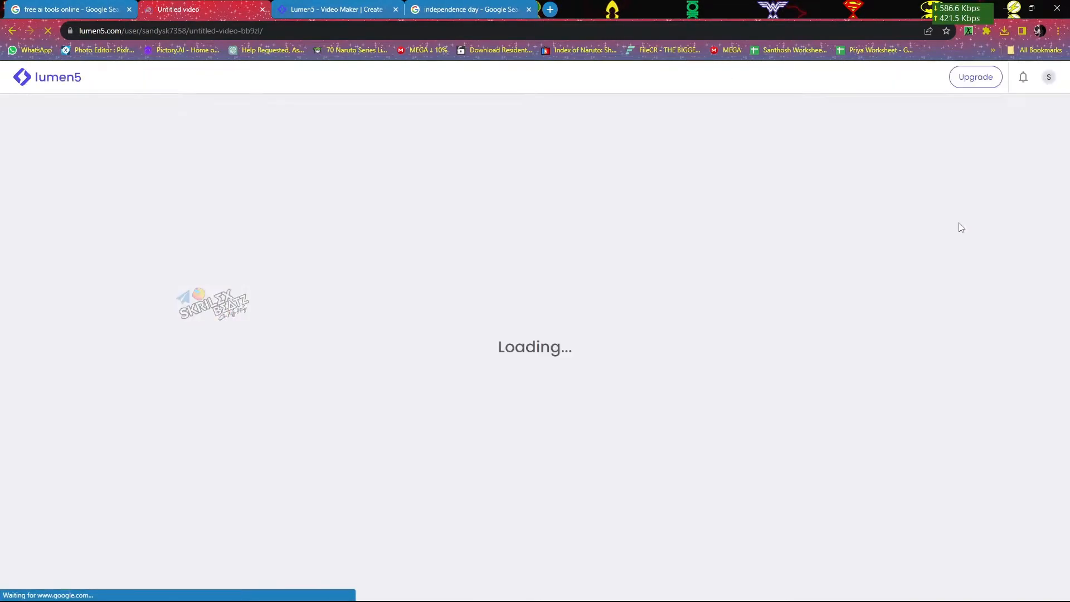
scroll(727, 332, down, 2)
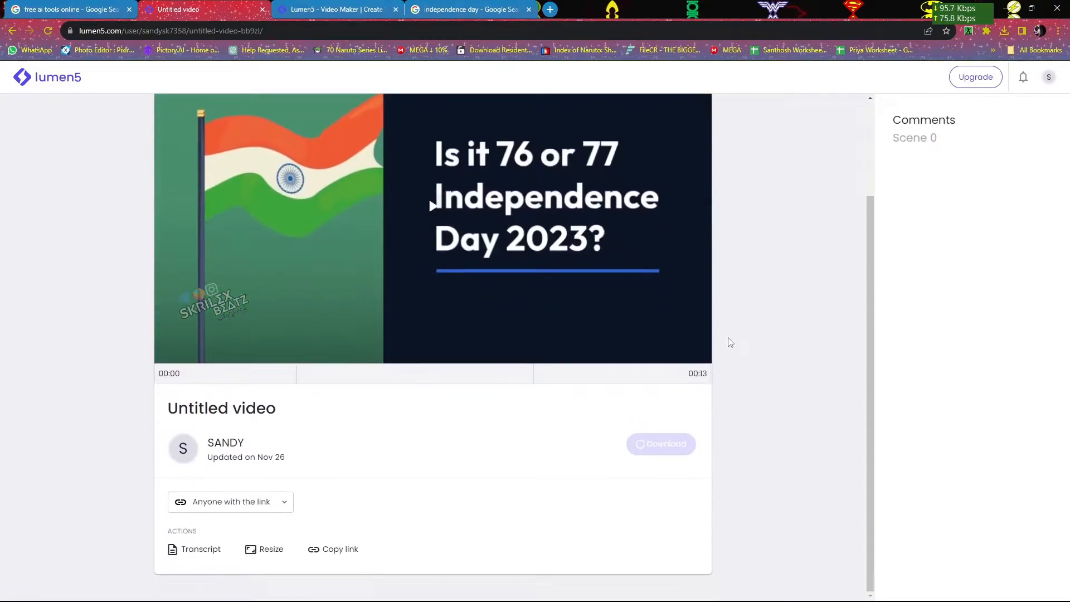
scroll(827, 354, up, 2)
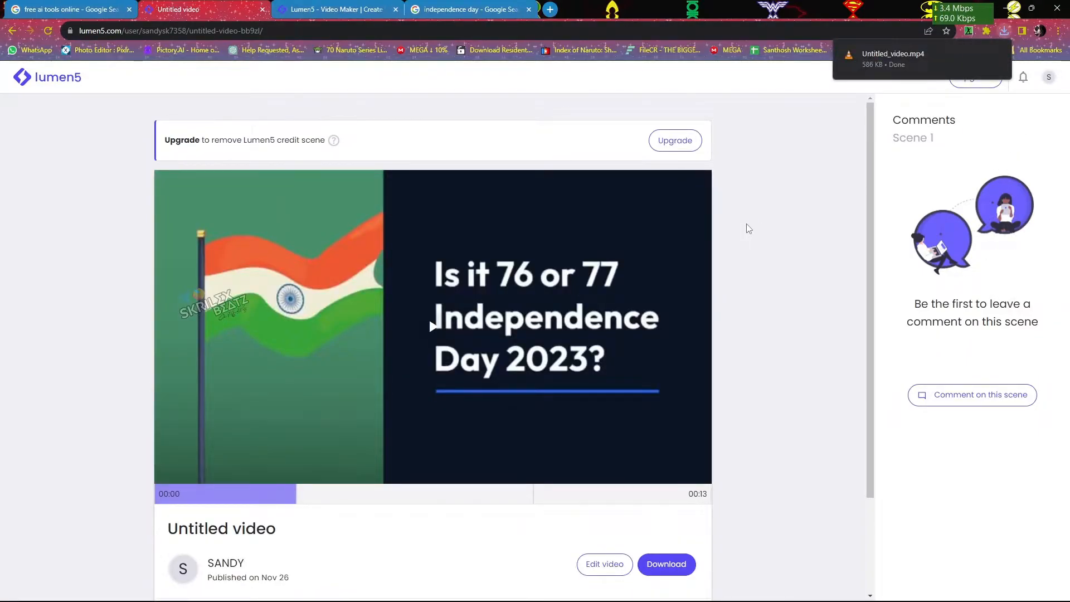
- Open the downloaded Untitled_video.mp4 in the media player and skip through it to check its scenes and ending
mouse_move(908, 58)
click(872, 61)
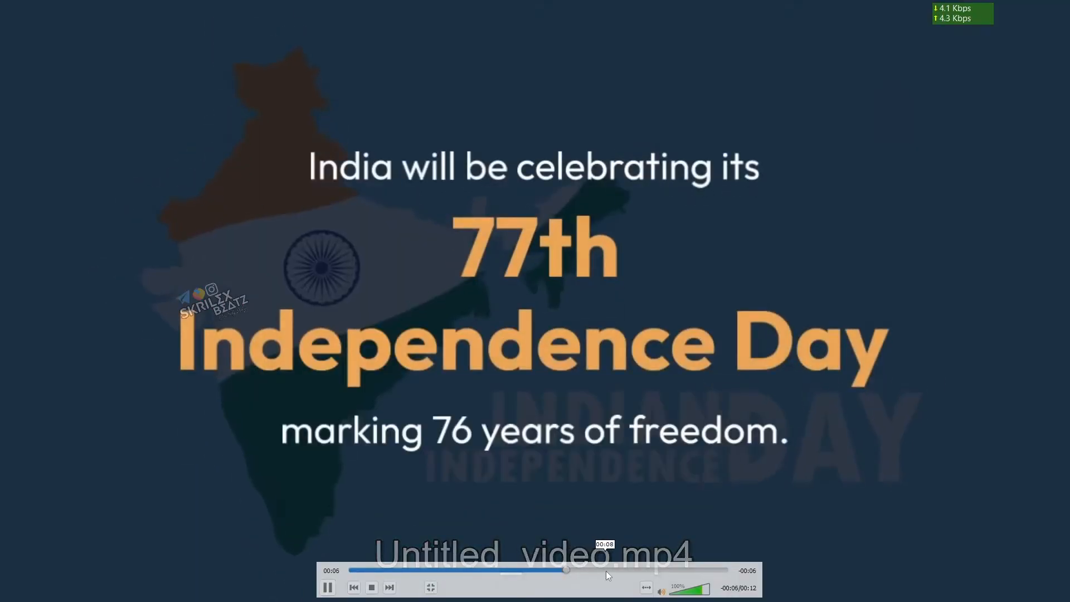
click(643, 571)
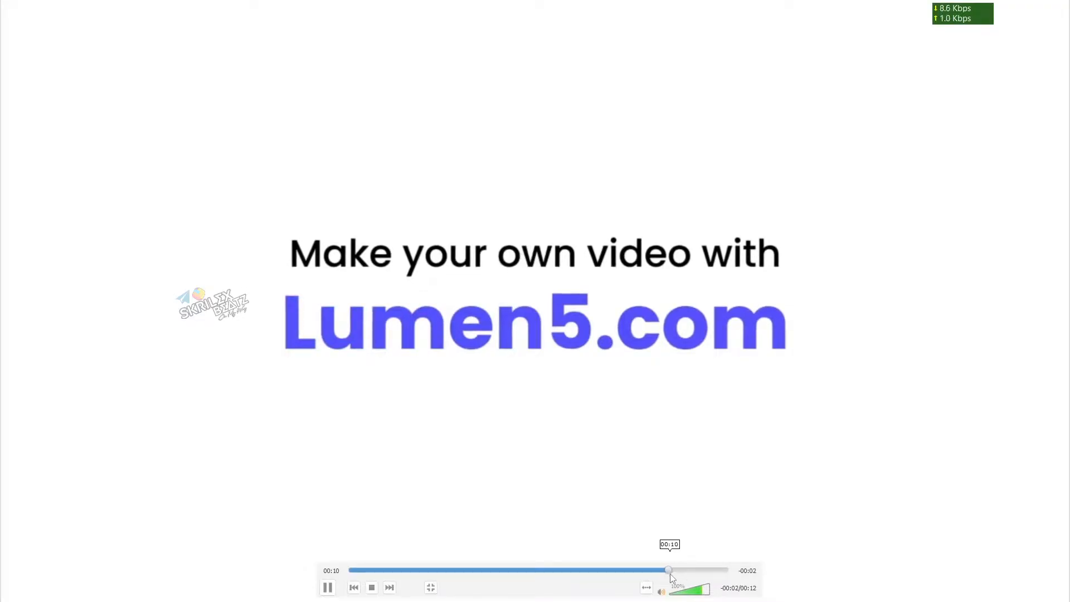
click(598, 577)
click(591, 577)
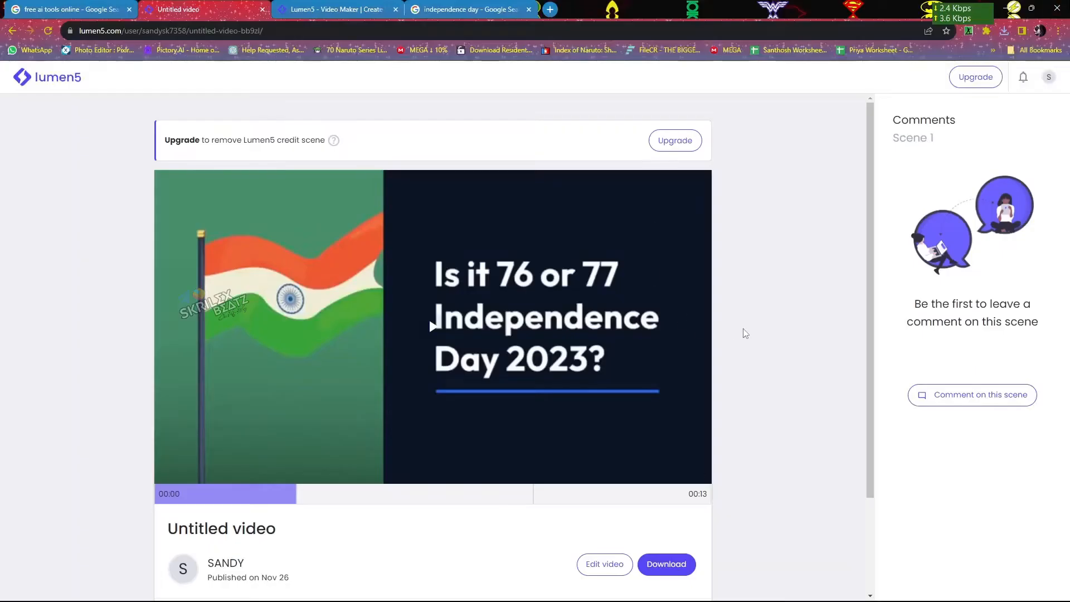
- Create a new AI Voiceover video from the "Is it 76 or 77 Independence Day 2023?" article text and close its transcript
scroll(749, 343, down, 3)
scroll(435, 199, up, 3)
click(10, 30)
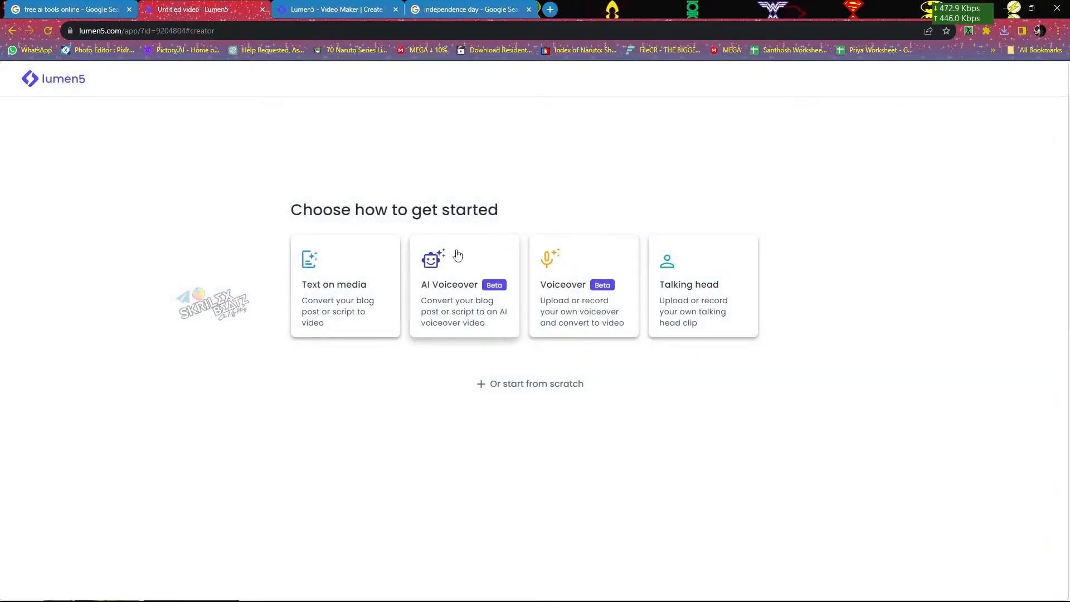
click(458, 255)
click(453, 255)
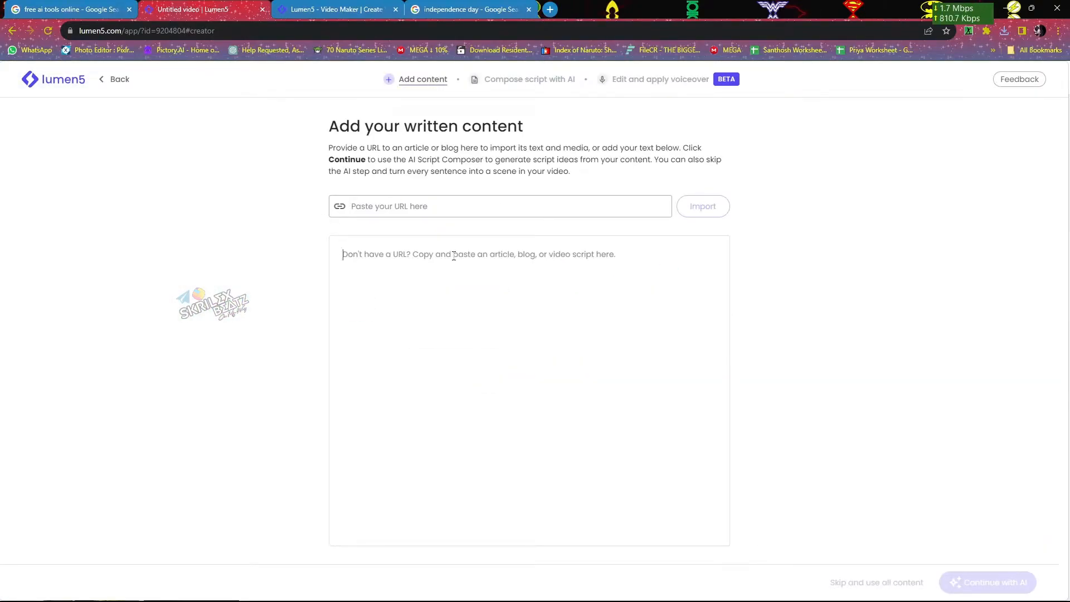
text(Is it 76 or 77 Independence Day 2023?To conclude, this year India will be celebrating its 77th Independence Day on 15 August 2023, marking 76 years of freedom. The theme for this year's celebration is "Nation First, Always First" as a part of the wider "Azadi Ka Amrit Mahotsav" celebration.)
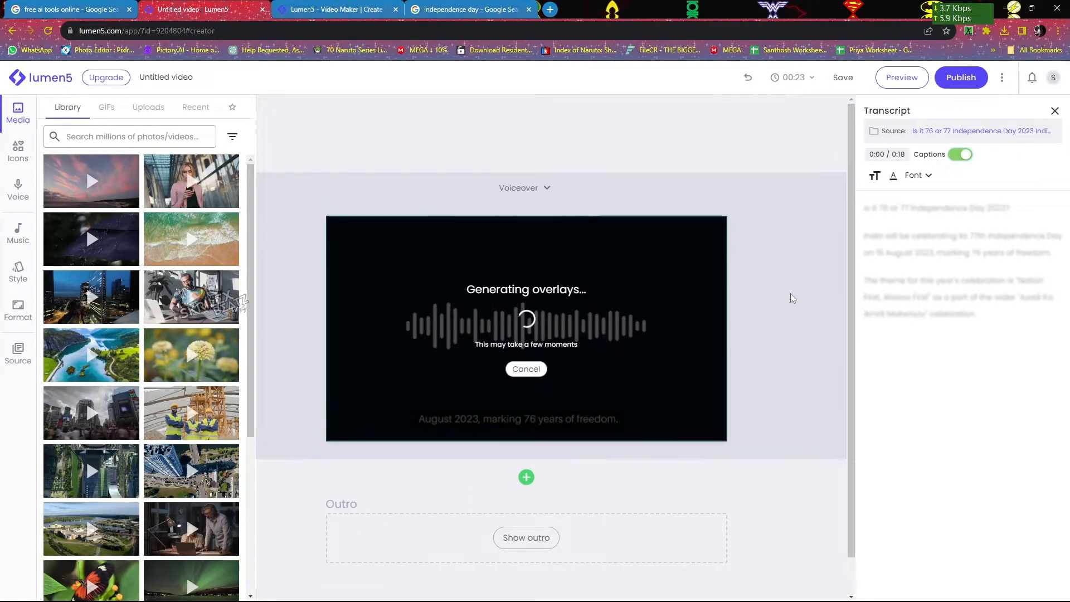
click(1054, 111)
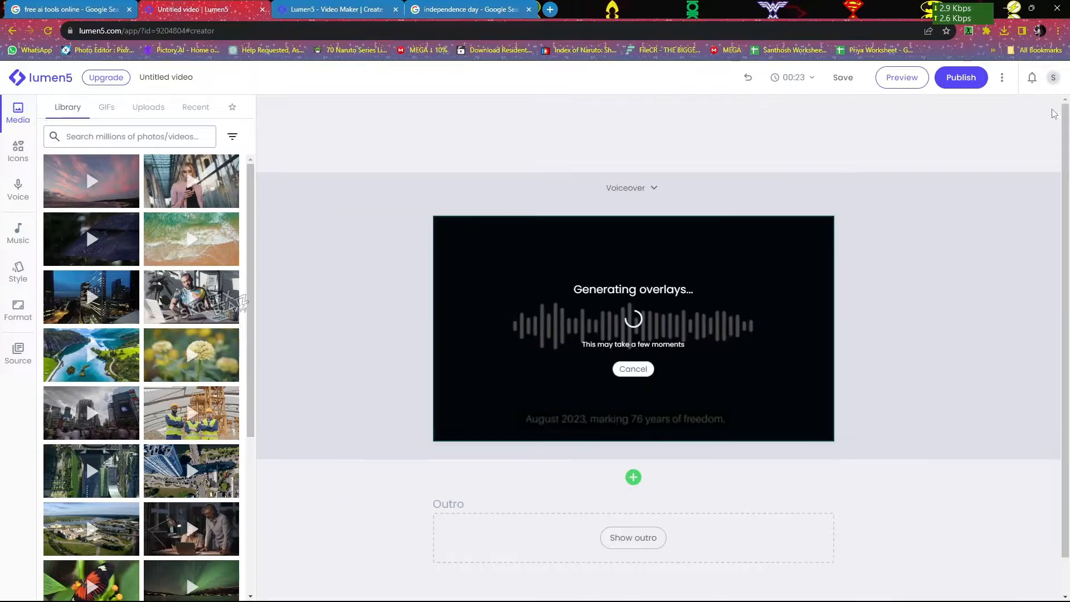
- Play the previews of the voiceover video's scenes 1 to 5 one after another
click(865, 300)
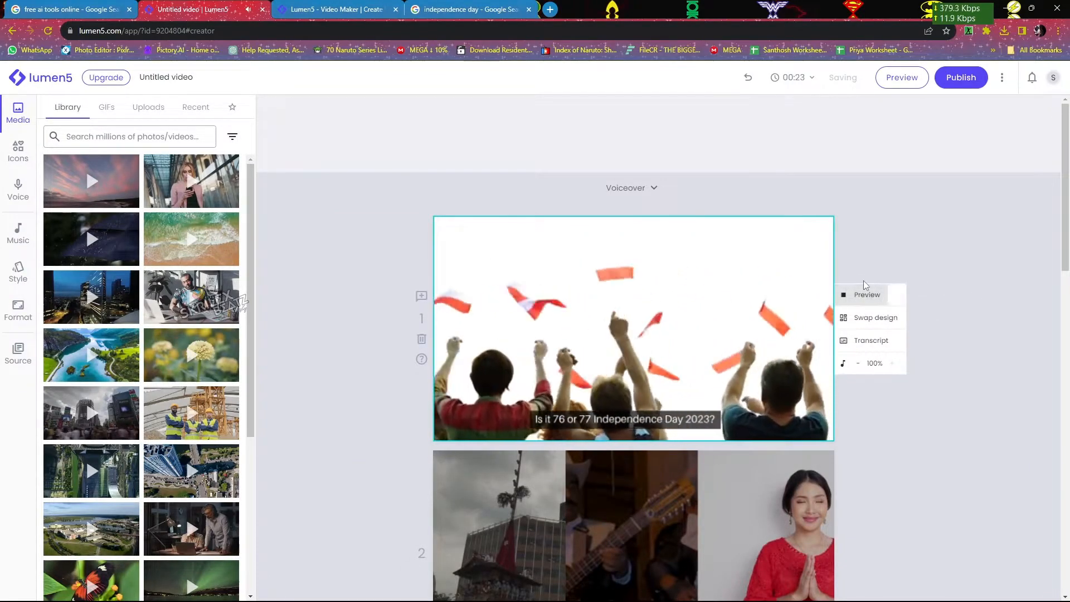
scroll(877, 301, down, 3)
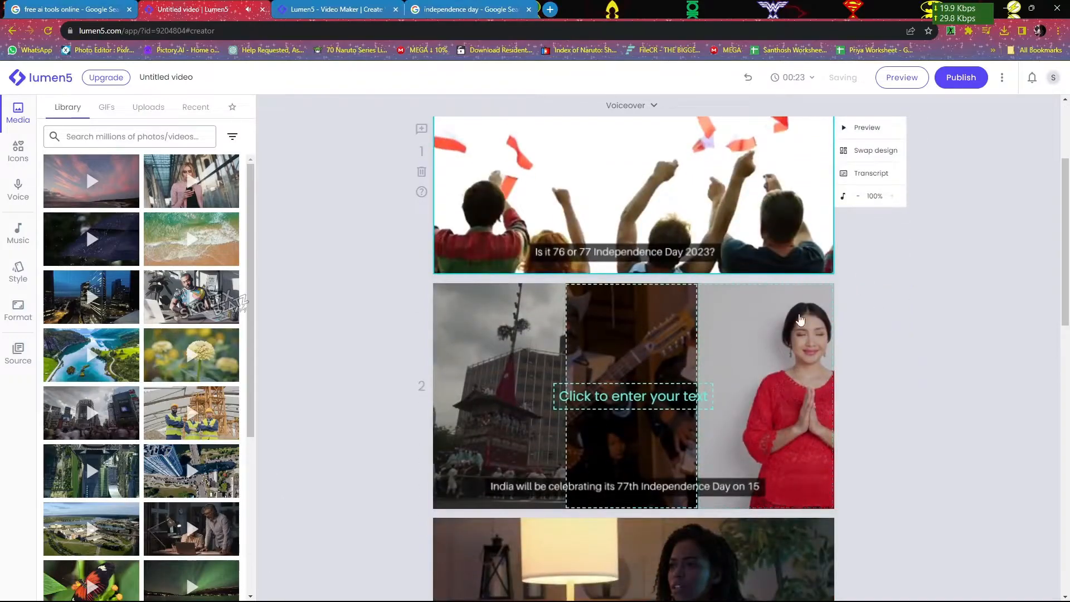
scroll(877, 301, down, 1)
click(869, 296)
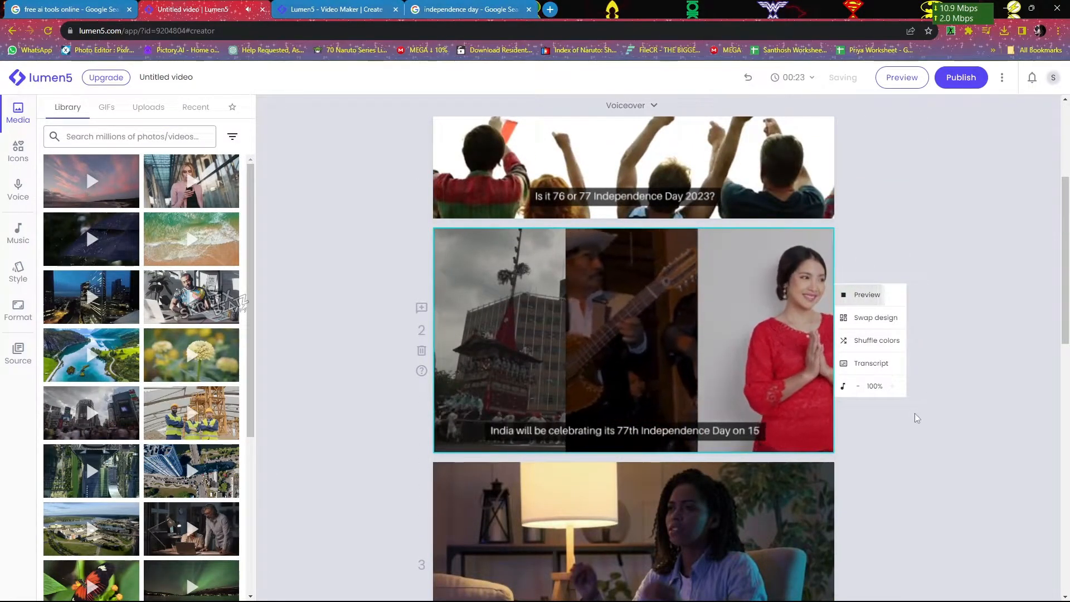
scroll(909, 426, down, 4)
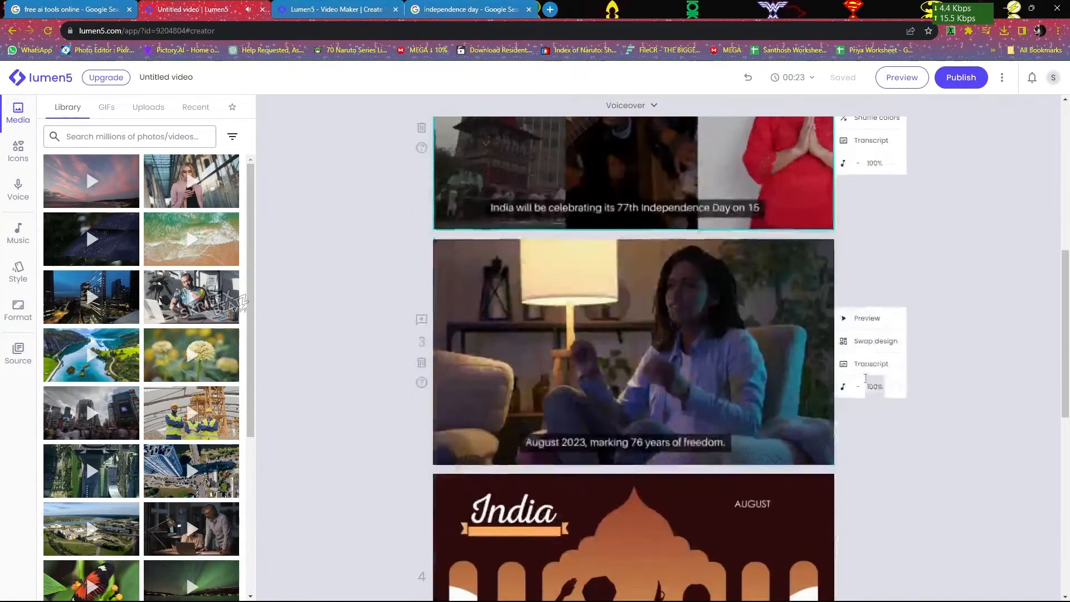
click(868, 320)
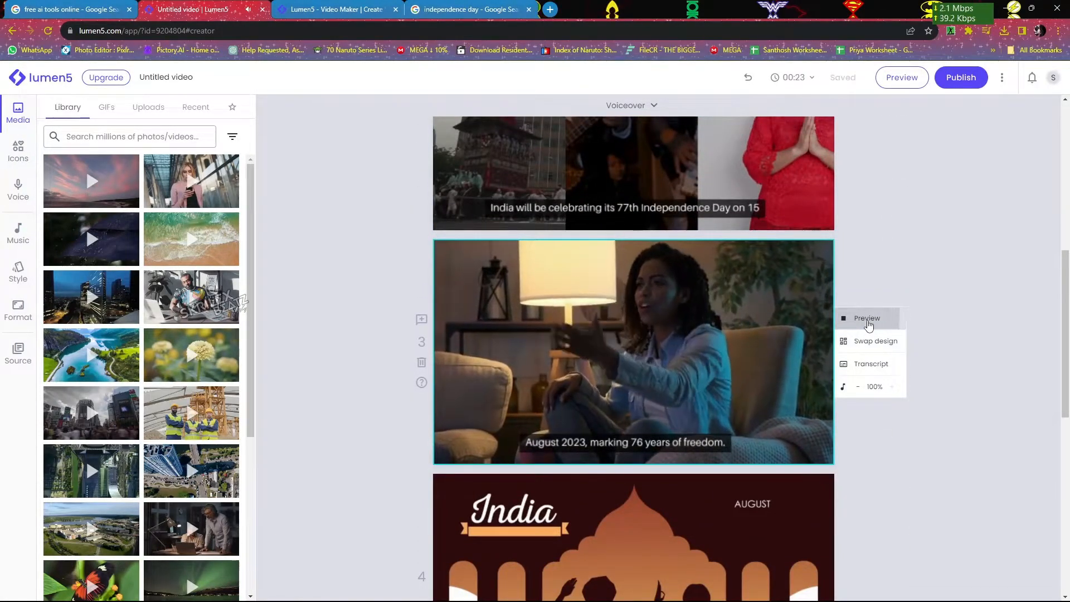
scroll(868, 326, down, 5)
click(855, 276)
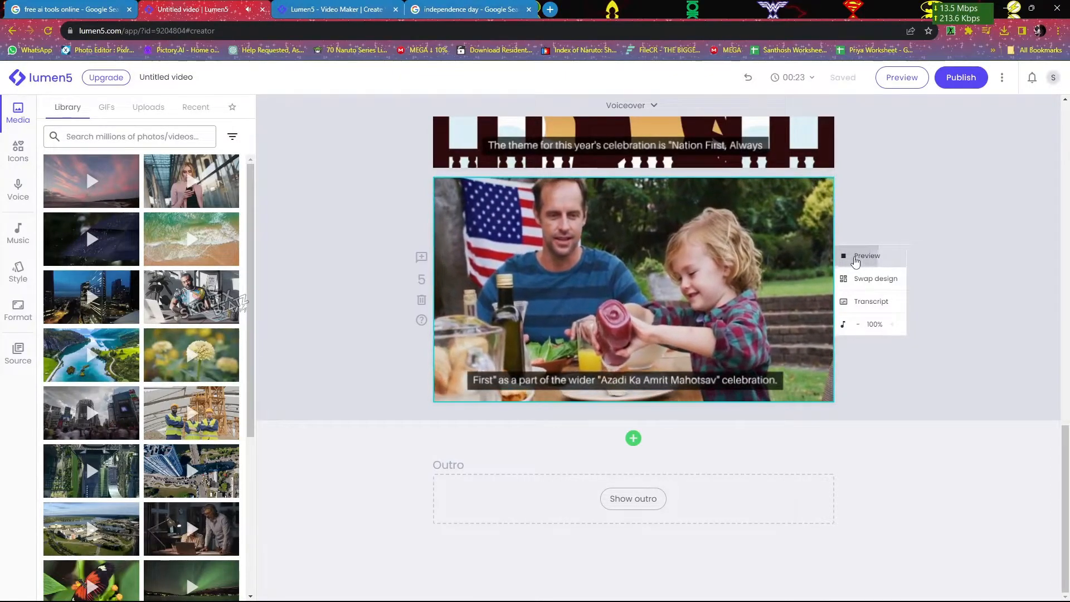
click(855, 258)
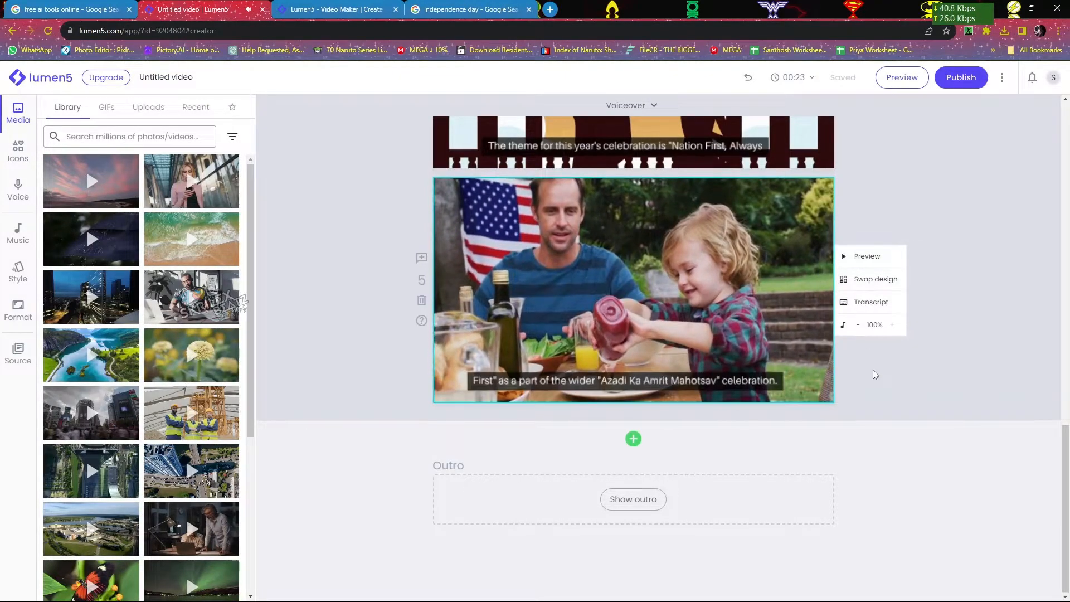
- Look through the voiceover video's scenes, the stock media library and its search categories
scroll(875, 368, up, 10)
scroll(872, 359, down, 8)
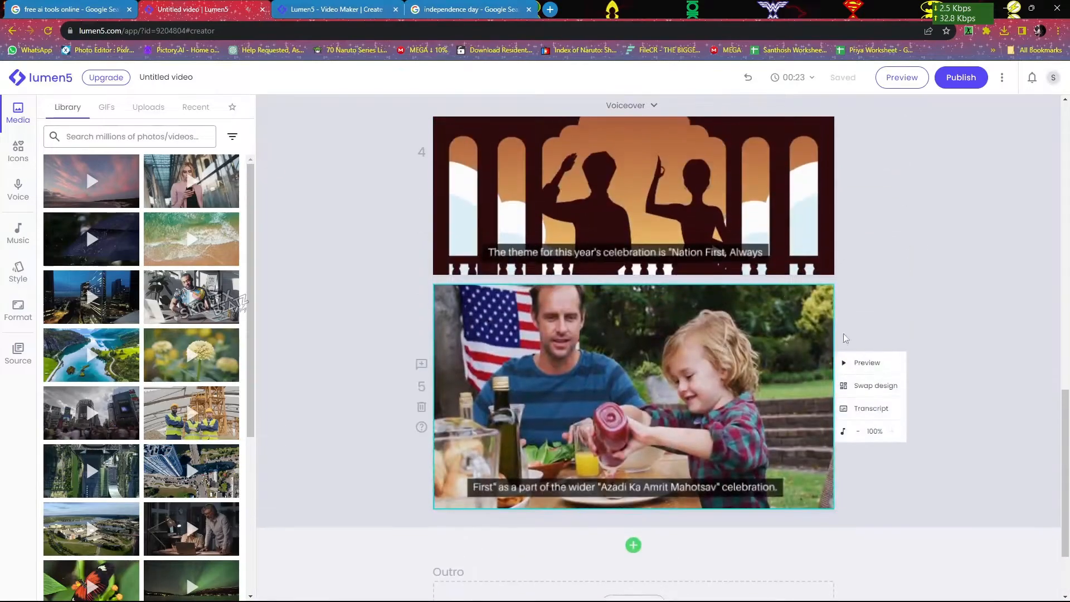
scroll(847, 280, up, 6)
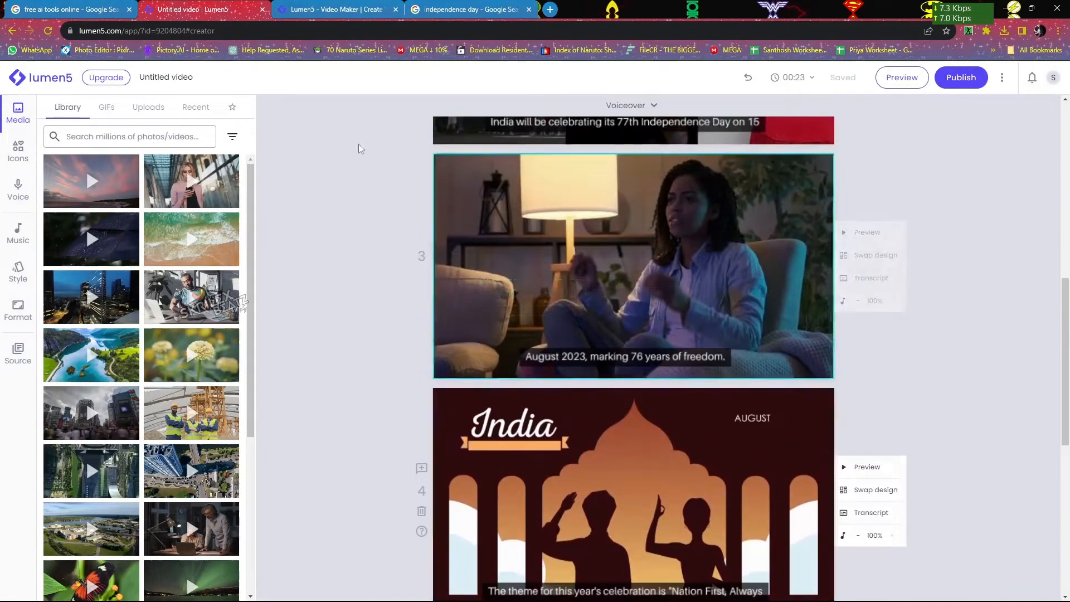
scroll(135, 329, down, 5)
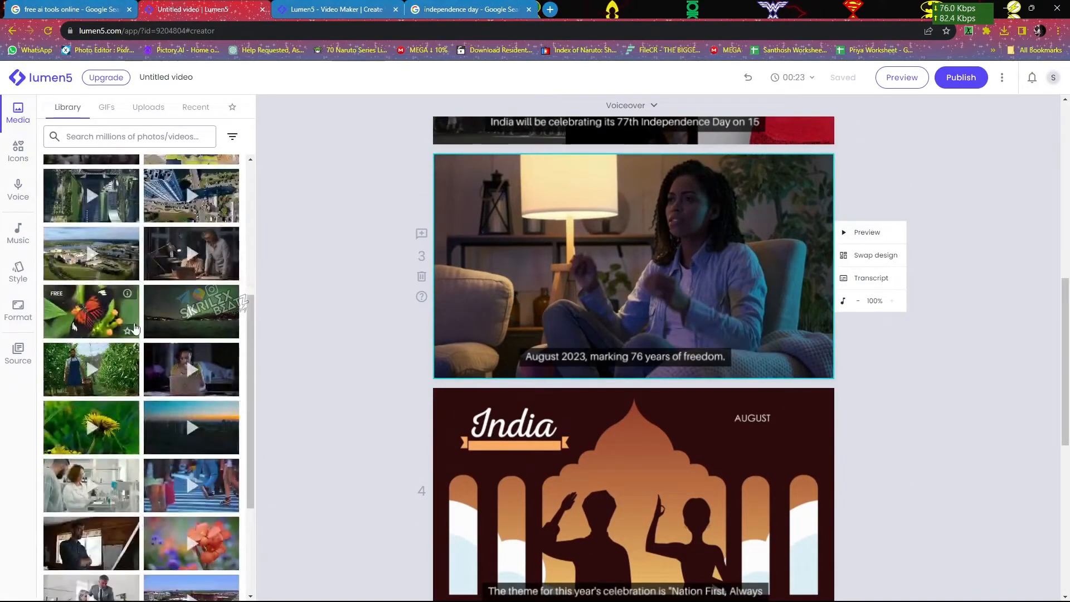
scroll(134, 329, down, 3)
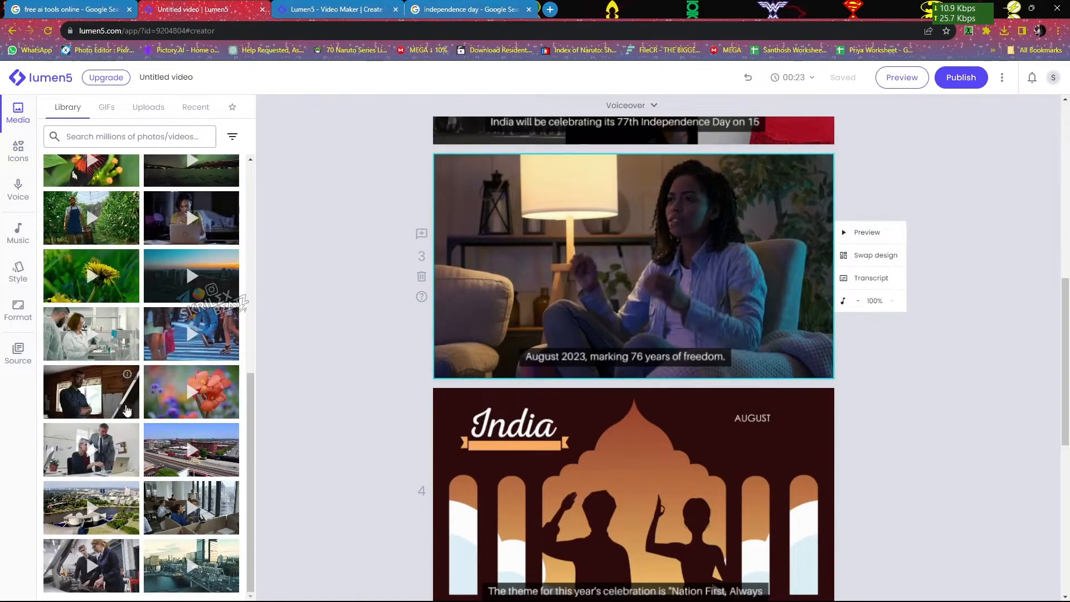
click(166, 139)
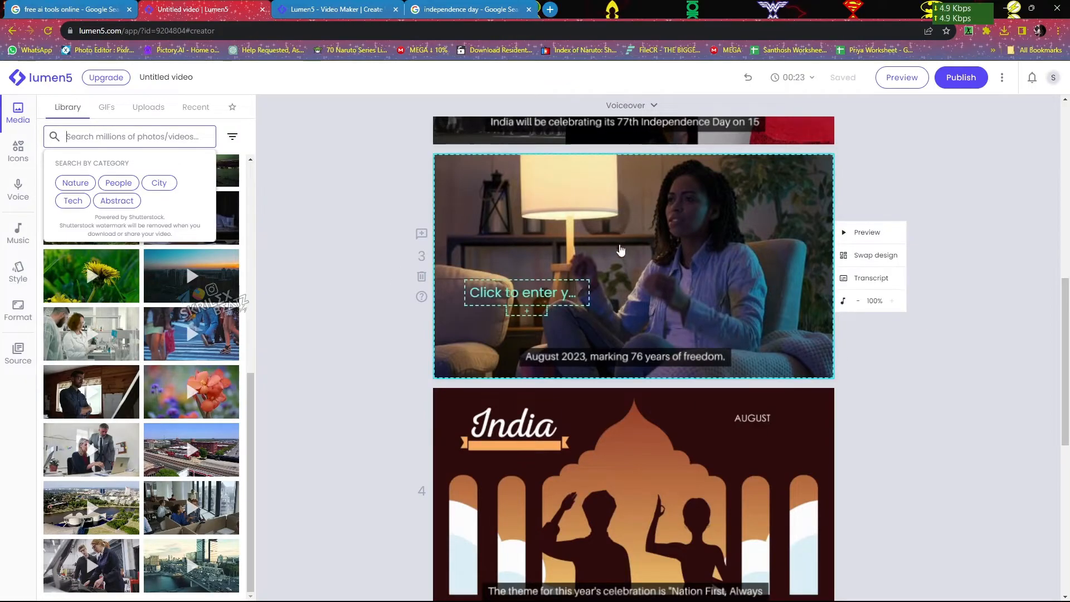
click(377, 384)
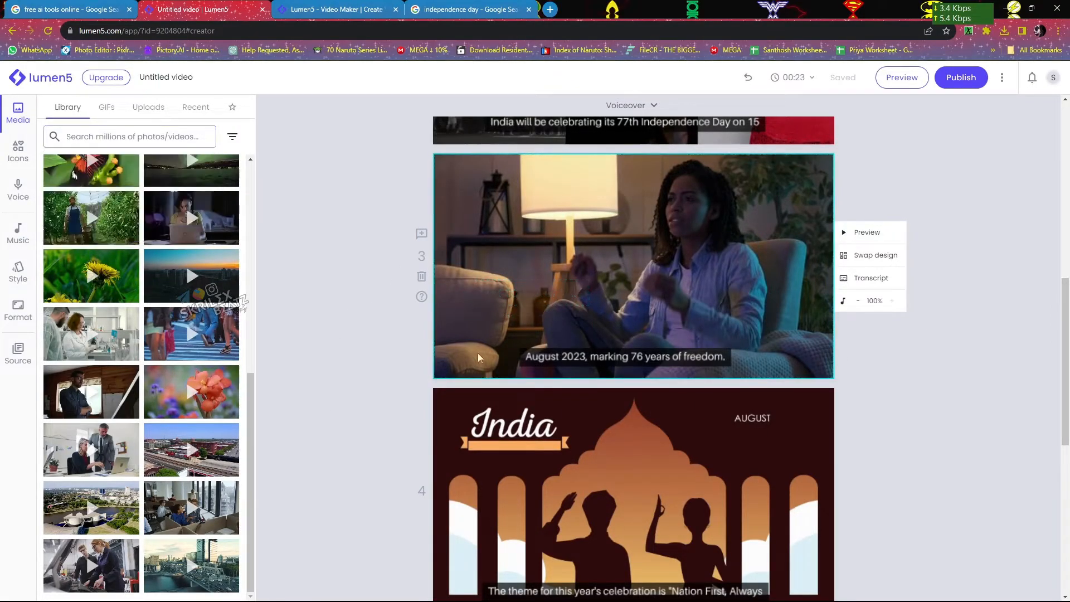
- Create a new Voiceover video, sampling the uploaded recordings and applying the "Is it 76 or 77 Independence Day 2023" audio to its scene
click(518, 296)
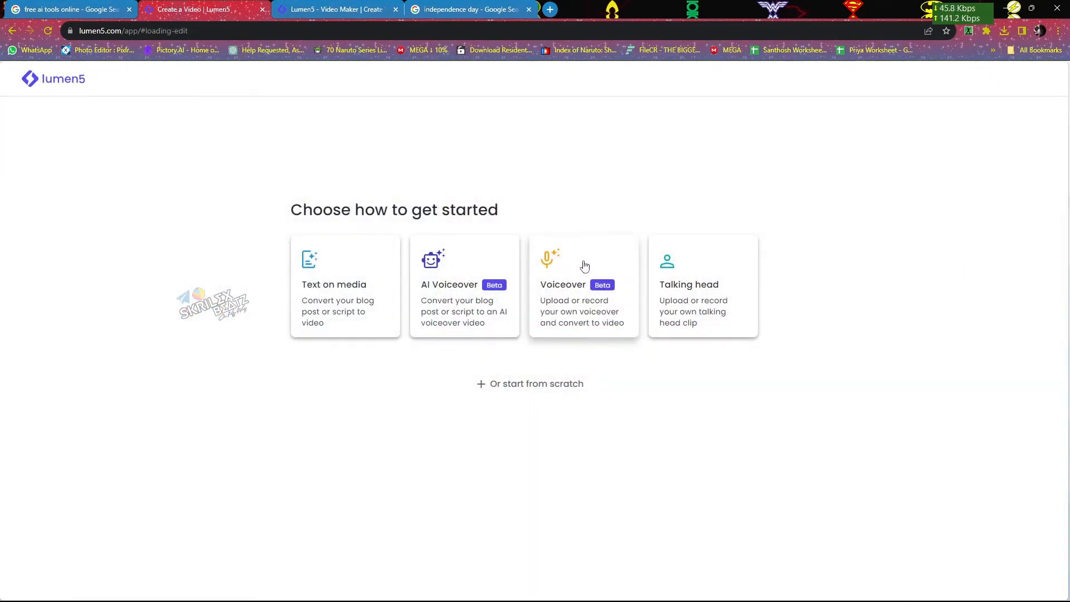
click(581, 266)
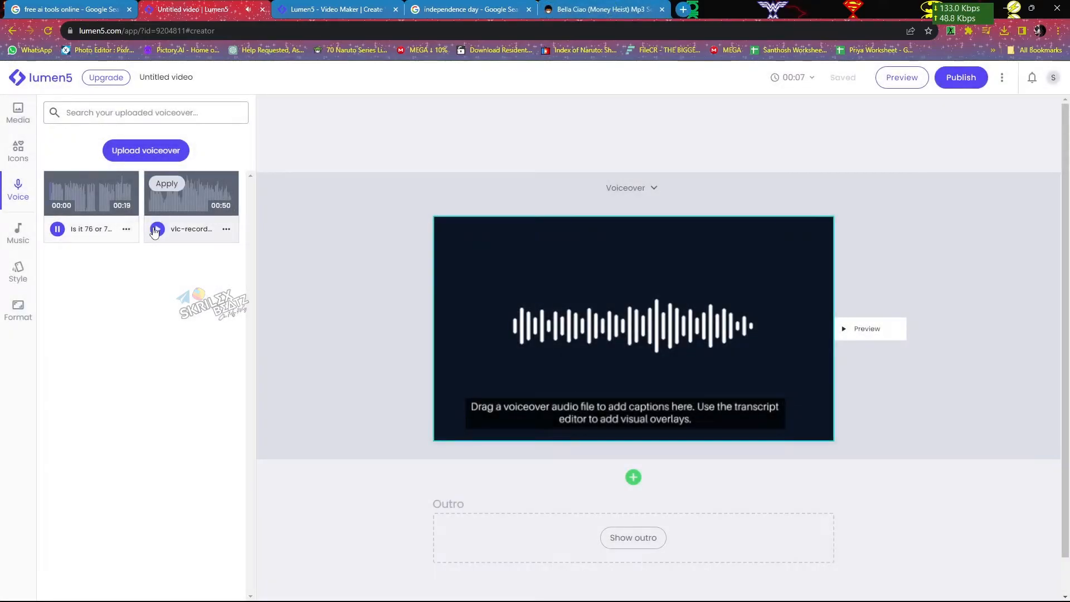
click(156, 232)
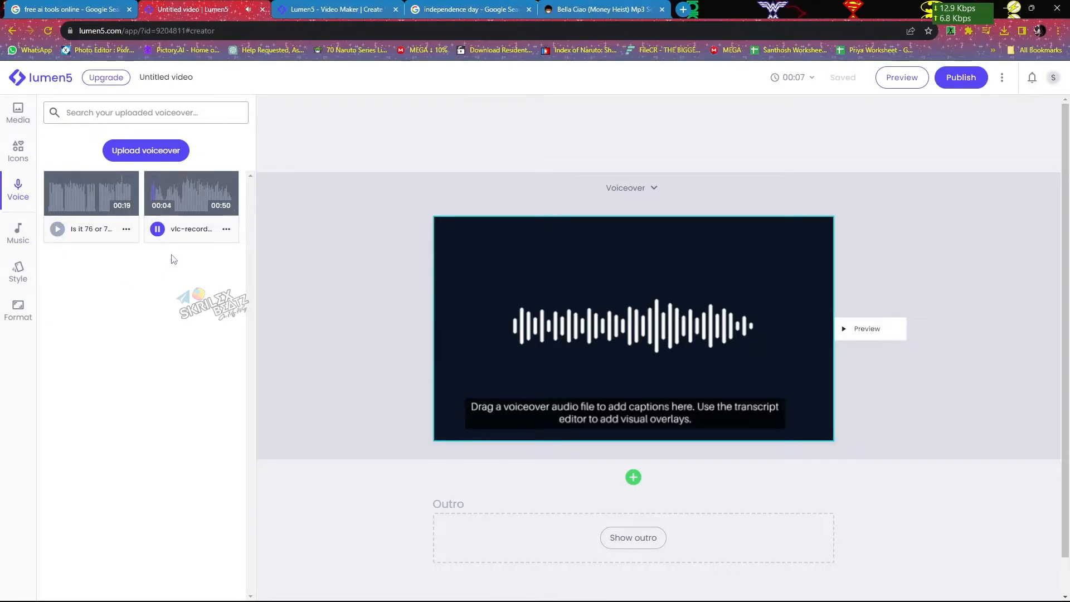
click(89, 219)
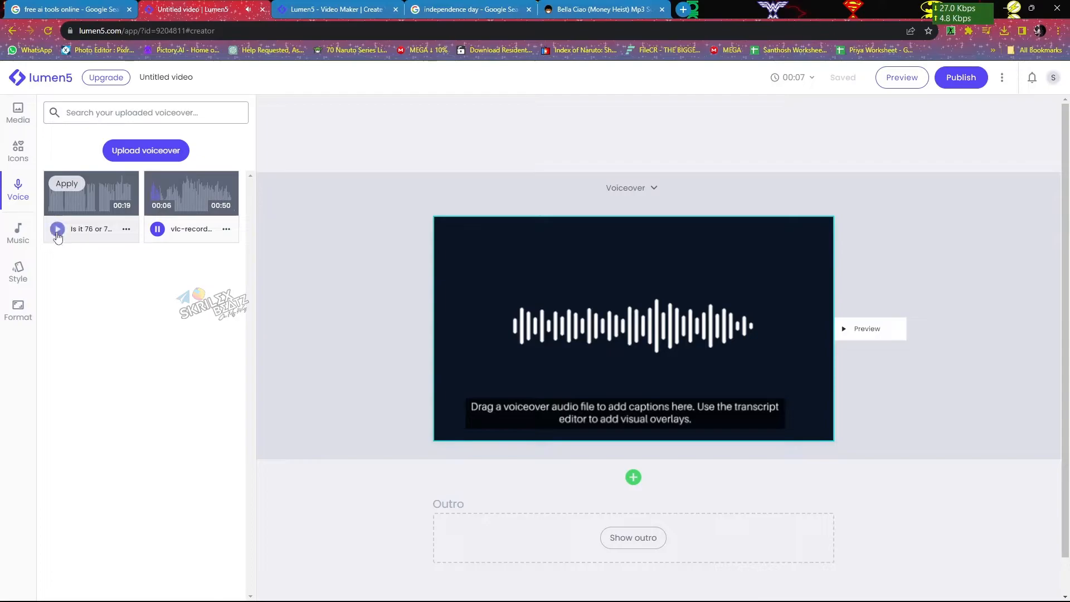
drag(97, 209, 590, 366)
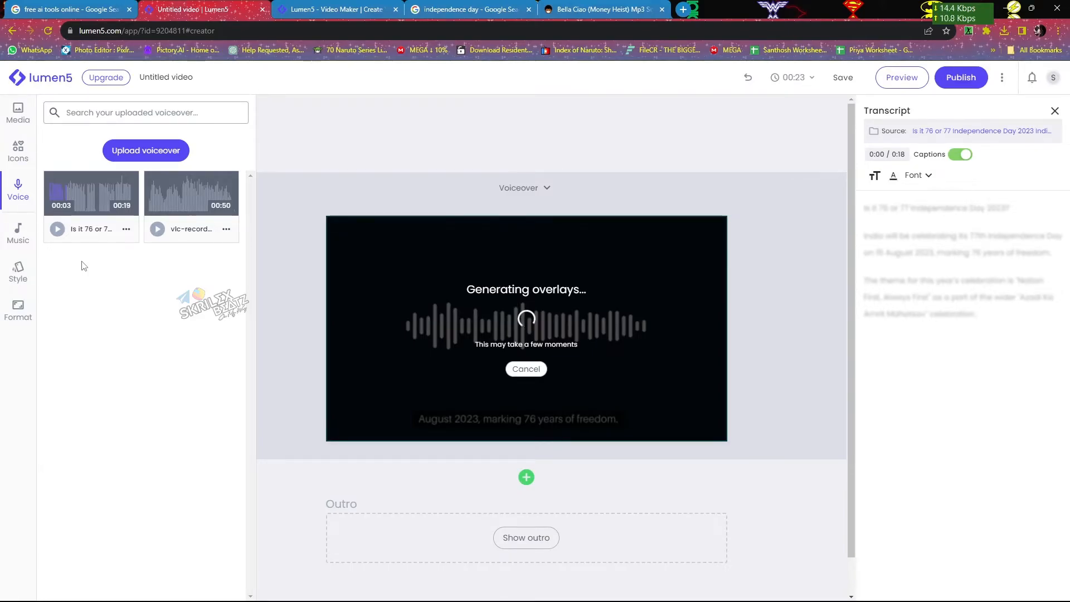
- Look through the icon library, the uploaded voiceovers and the free music tracks available for the video
click(19, 152)
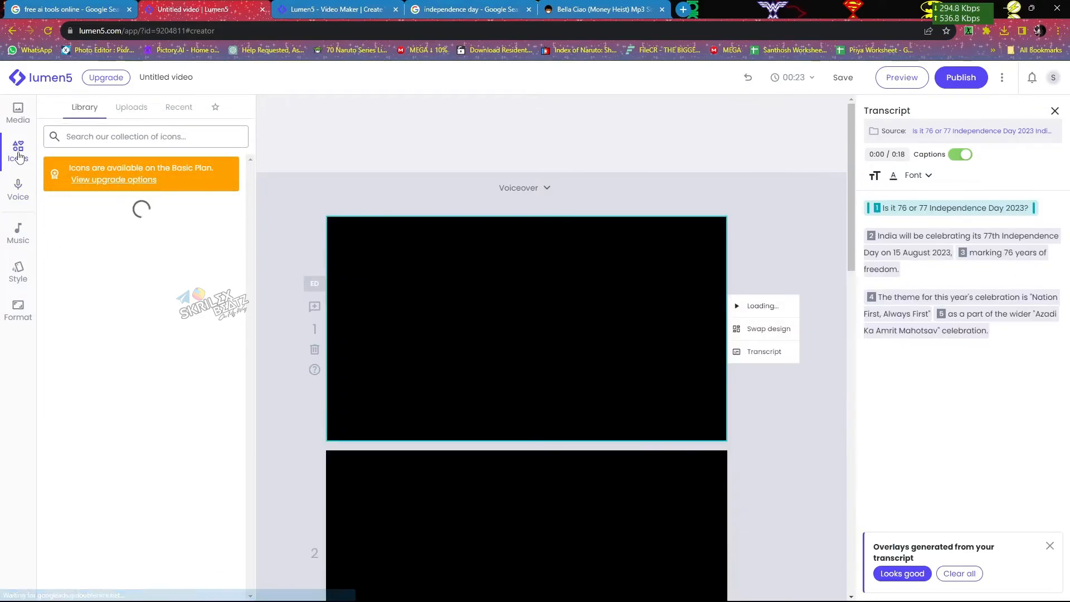
click(19, 201)
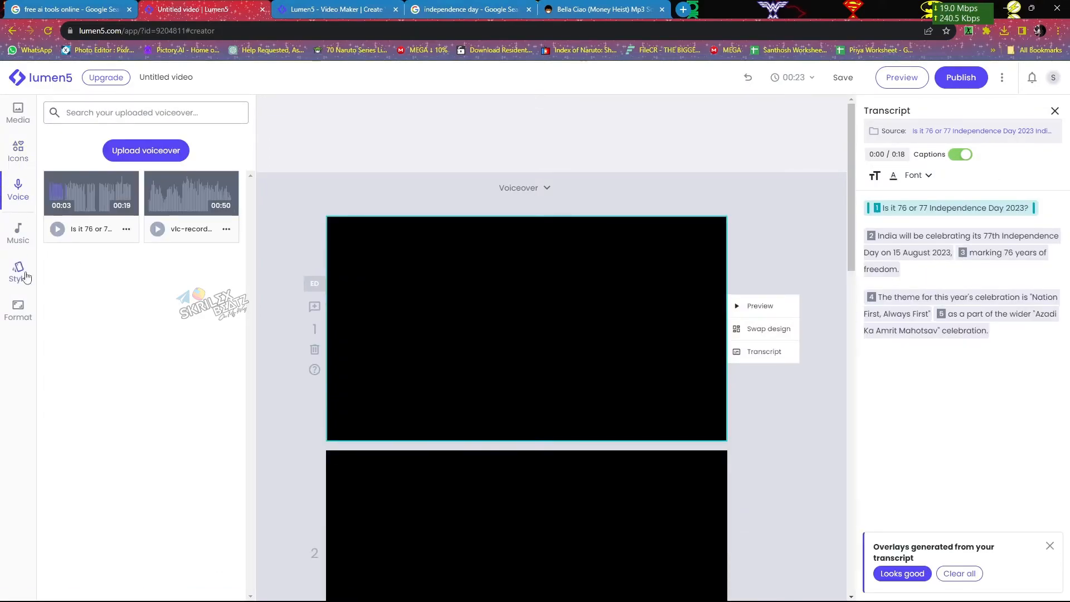
click(19, 241)
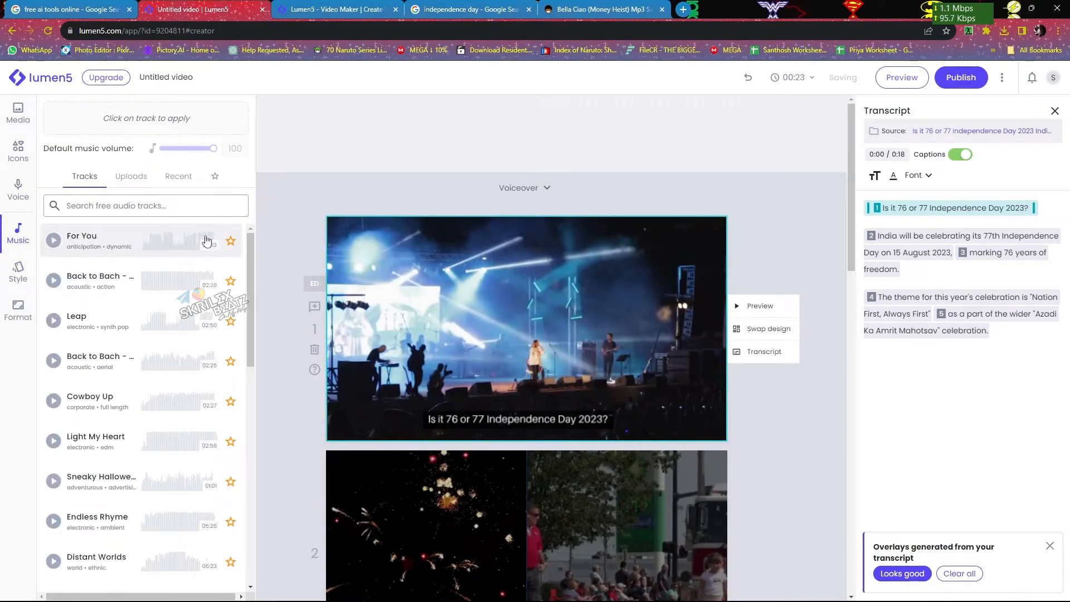
- Play the new Voiceover video's scene previews and look over its generated scenes and captions
click(761, 307)
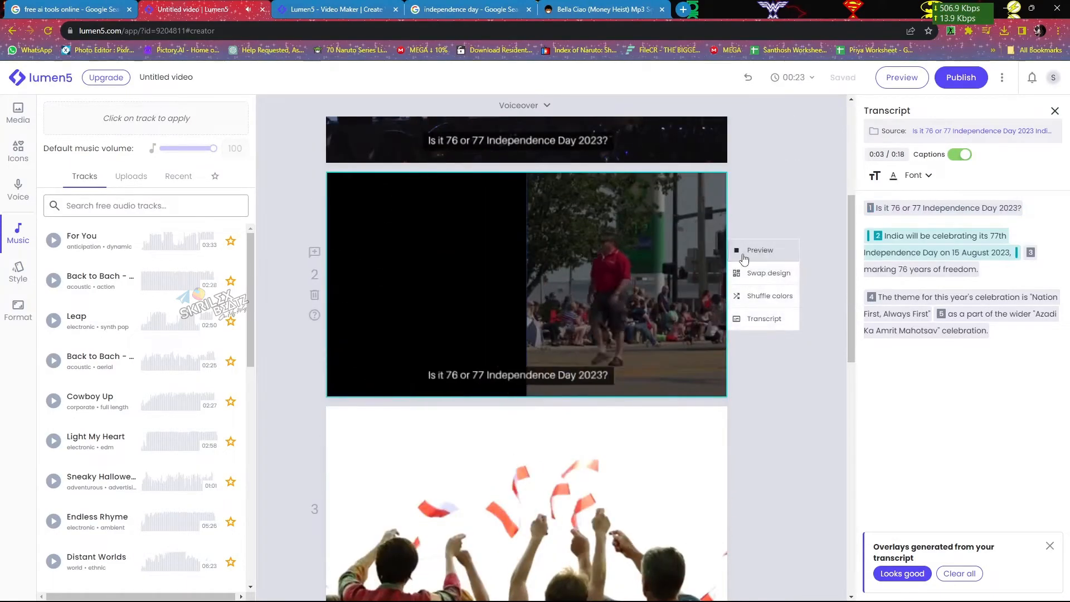
mouse_move(735, 408)
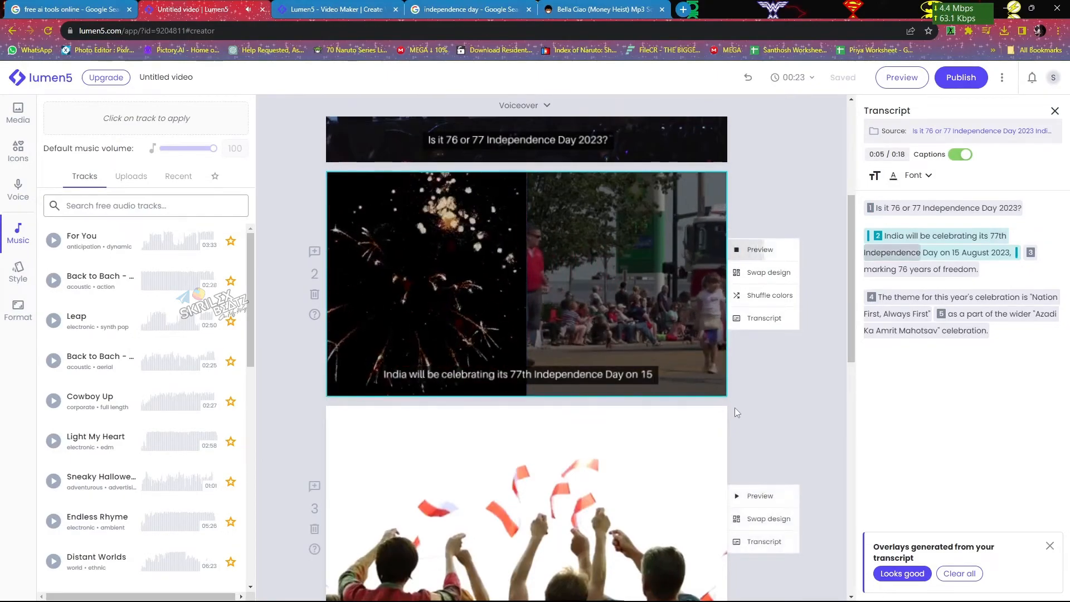
scroll(735, 408, down, 1)
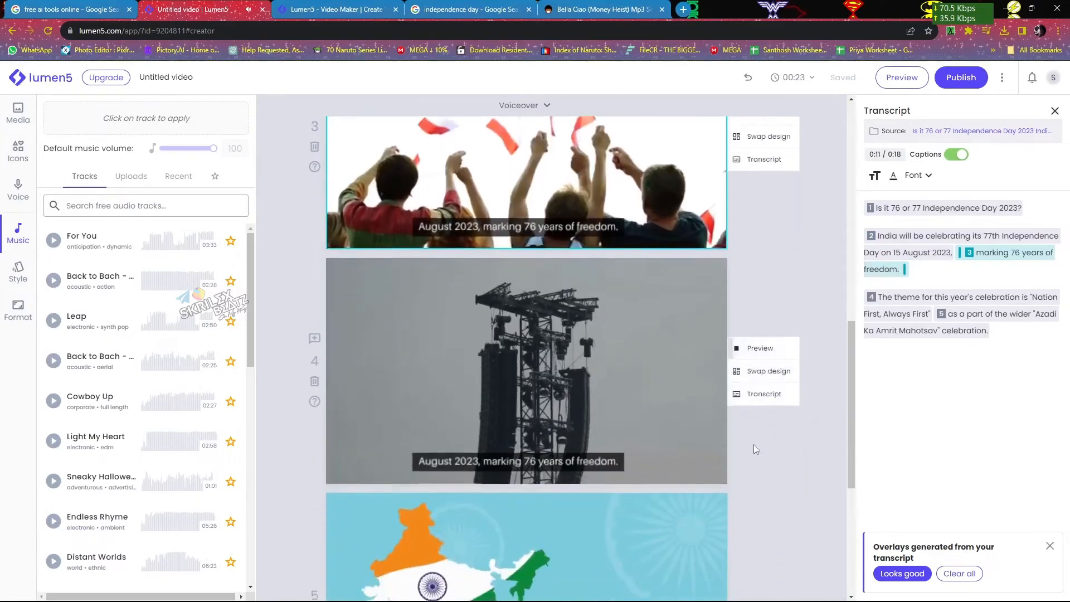
scroll(751, 439, down, 3)
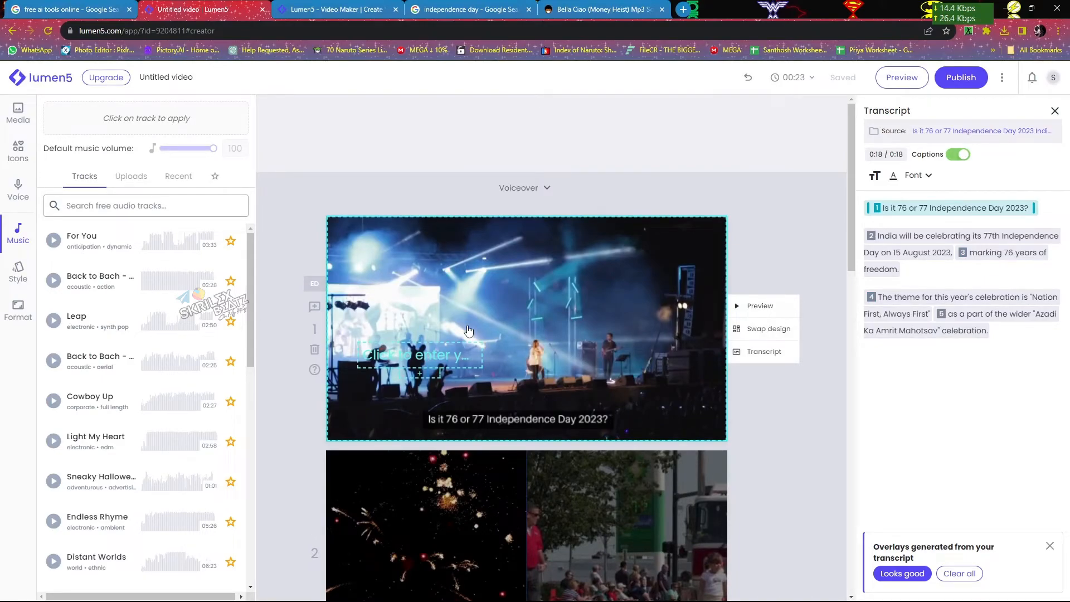
scroll(675, 186, down, 2)
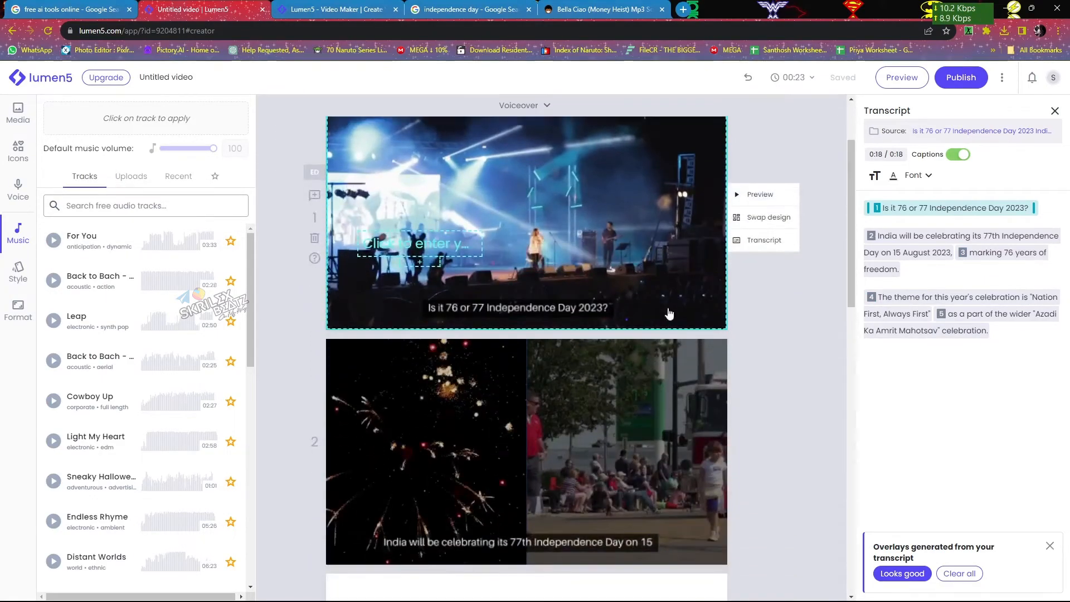